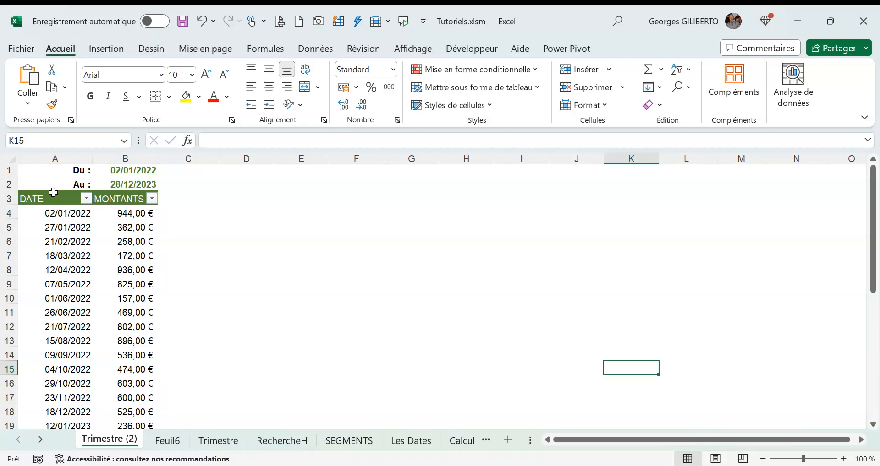
Create a pivot table on a new worksheet from the DATE and MONTANTS data in A3:B33.
left_click_drag(44, 199, 106, 200)
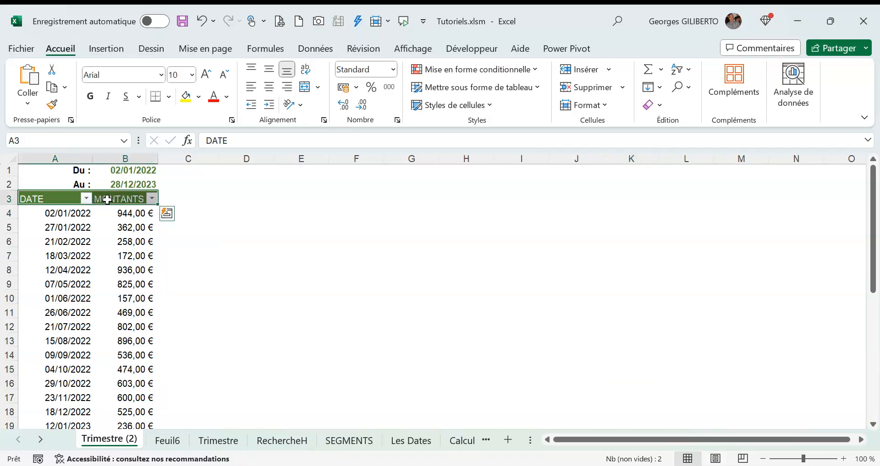
key("ctrl+shift+Down")
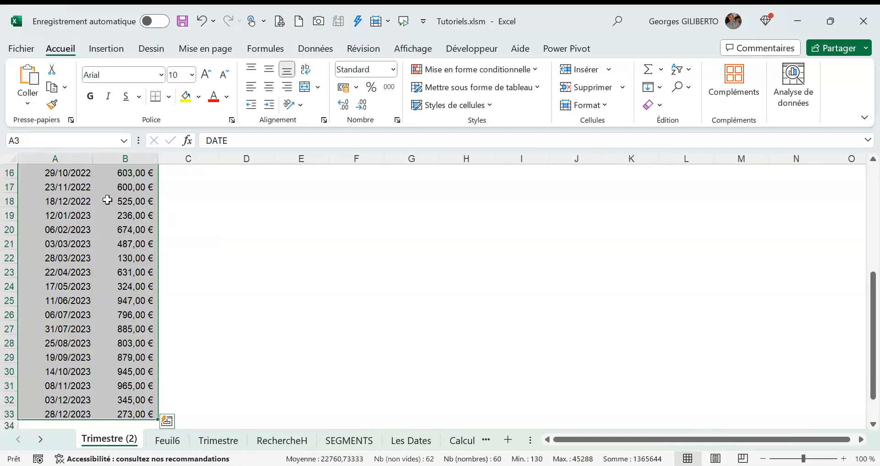
left_click(110, 48)
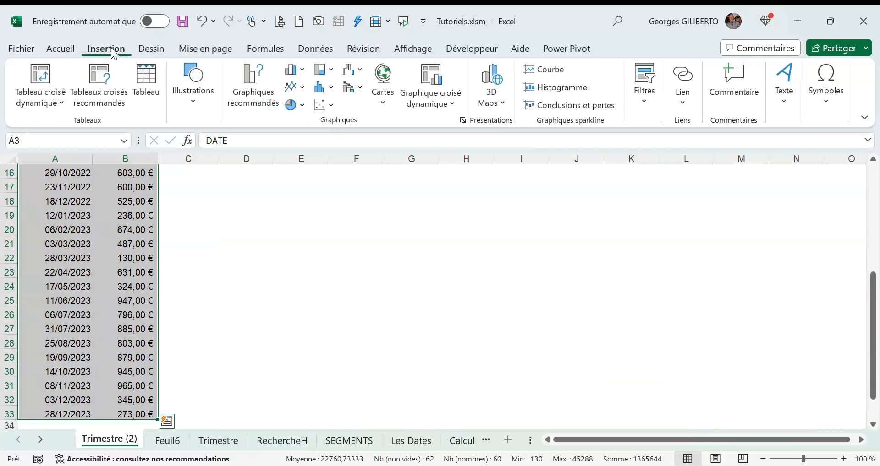
left_click(47, 91)
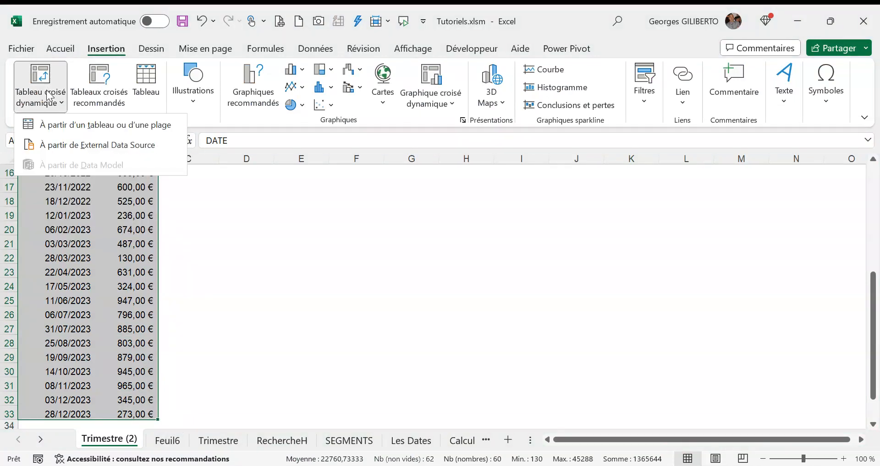
left_click(86, 125)
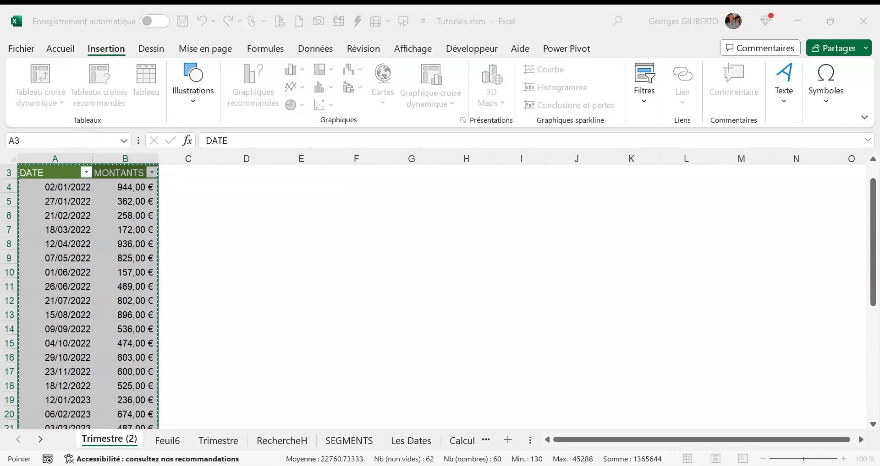
left_click(276, 369)
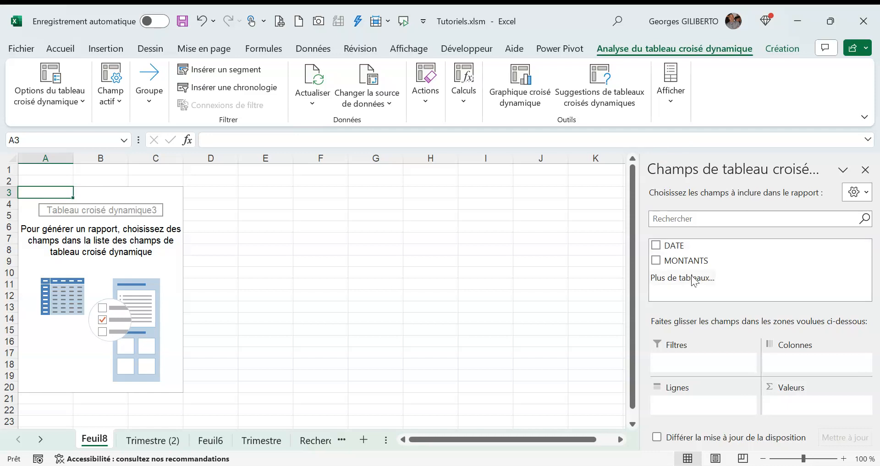
Add the DATE field to the pivot table's rows and review the row fields.
left_click(657, 248)
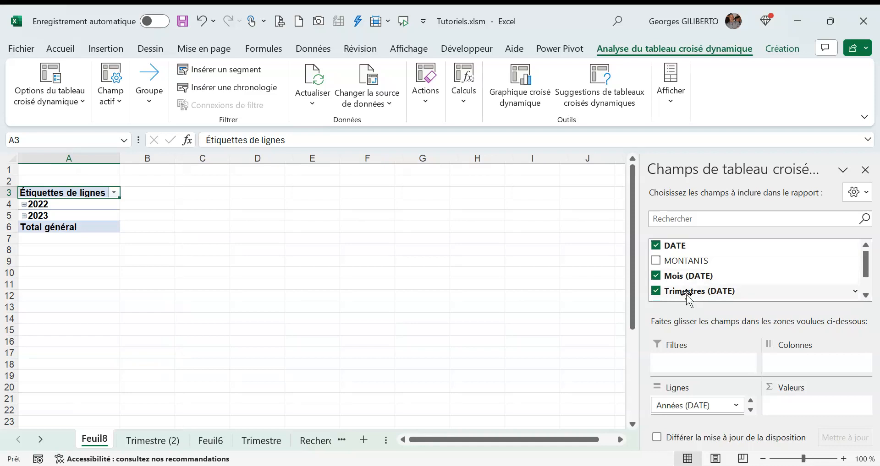
left_click(750, 410)
left_click(750, 402)
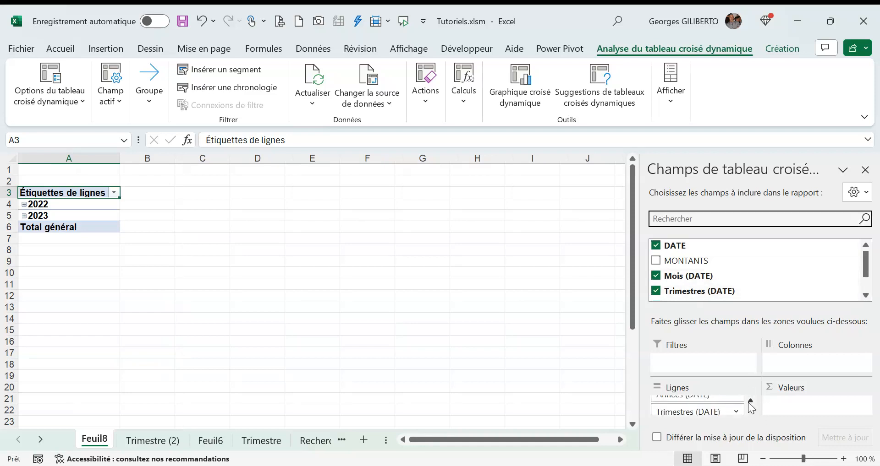
Expand 2022 and its Trimestre1 to examine the date levels down to the months, and collapse them again.
left_click(56, 204)
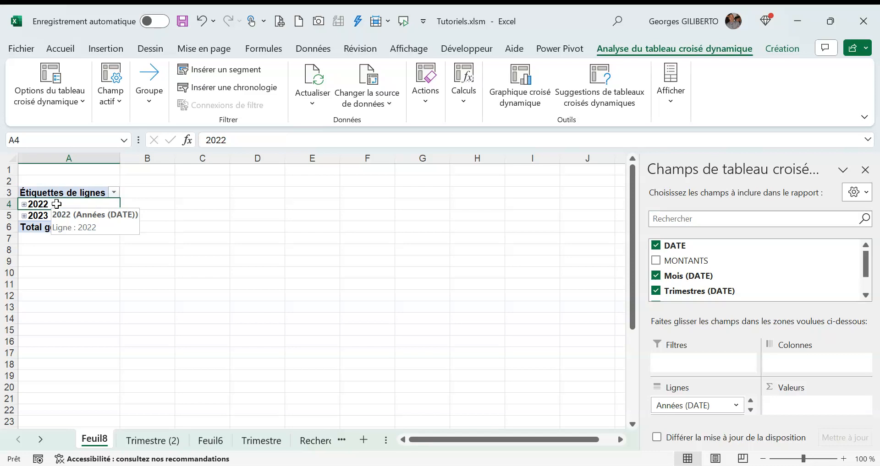
left_click(24, 204)
left_click(35, 216)
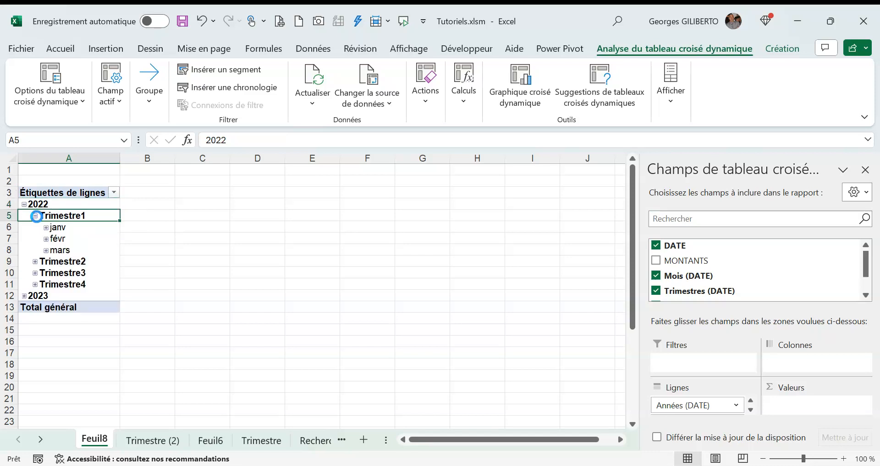
left_click(46, 228)
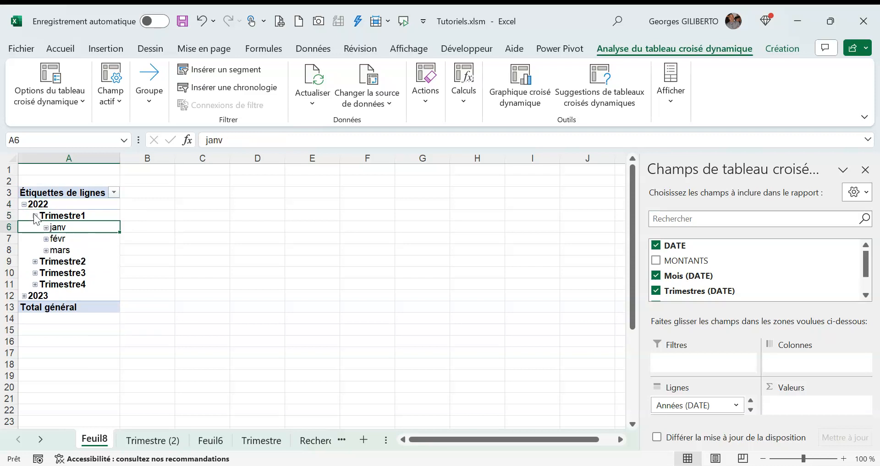
left_click(35, 216)
left_click(24, 204)
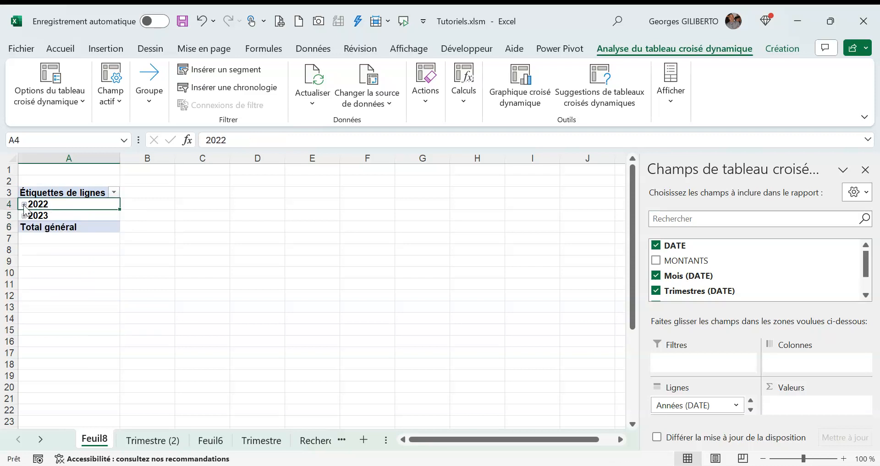
Regroup the pivot table's dates by Trimestres and Années only, excluding Mois.
right_click(33, 205)
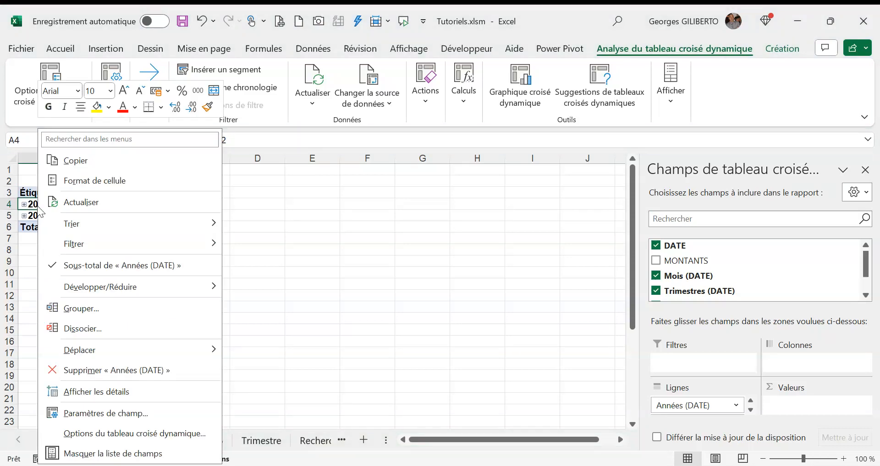
left_click(82, 309)
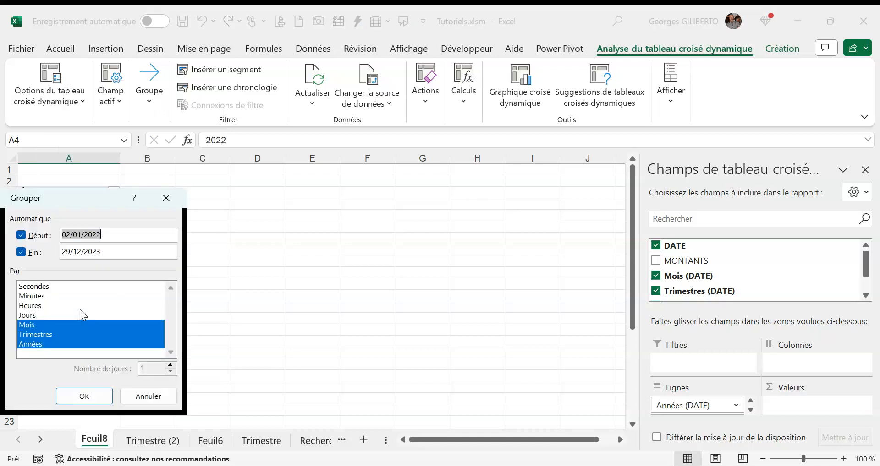
left_click_drag(57, 193, 275, 181)
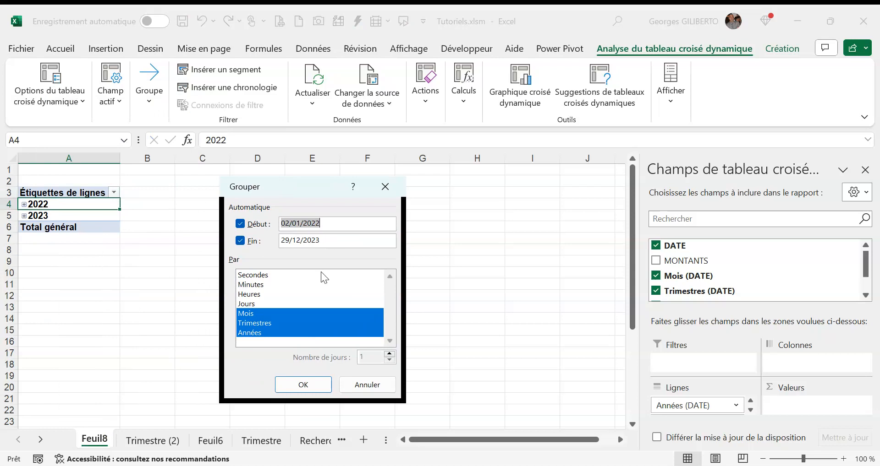
left_click(252, 315)
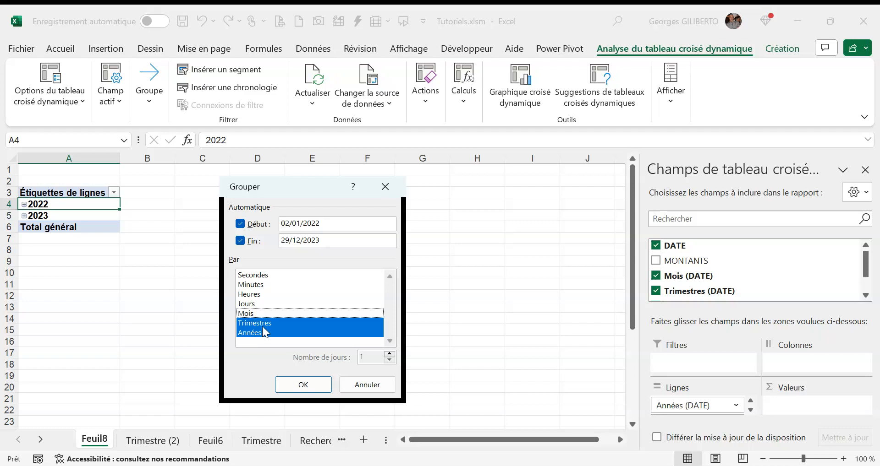
left_click(302, 387)
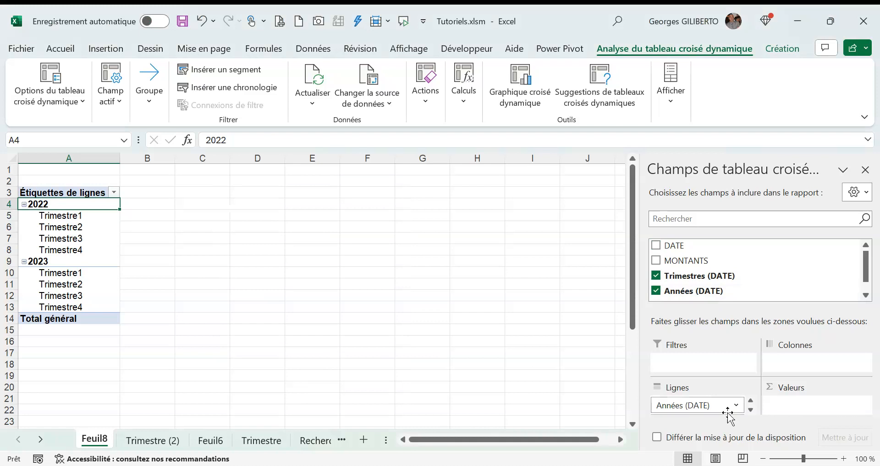
Move Années (DATE) to the pivot columns and add MONTANTS to the values.
mouse_move(728, 413)
left_mouse_down()
mouse_move(708, 409)
mouse_move(774, 372)
mouse_move(809, 377)
mouse_move(794, 365)
left_mouse_up()
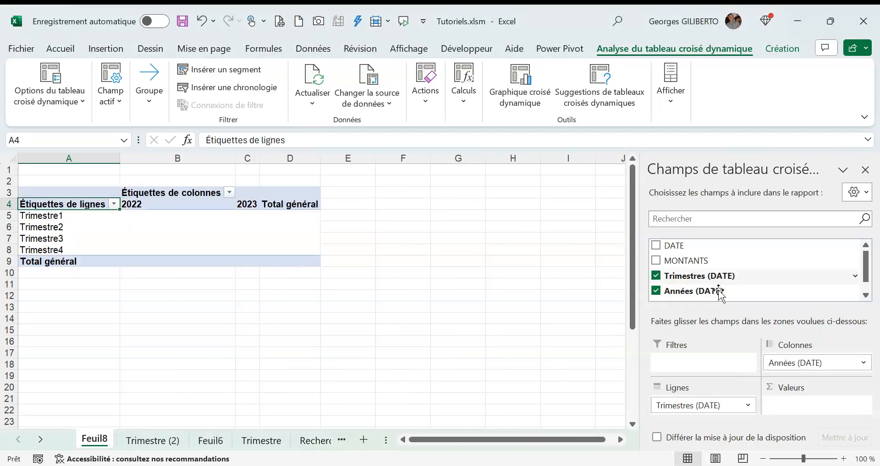
left_click_drag(667, 260, 805, 418)
Apply the euro accounting format to the pivot amounts in B5:D9 and narrow column B.
left_click_drag(184, 212, 285, 261)
left_click(65, 51)
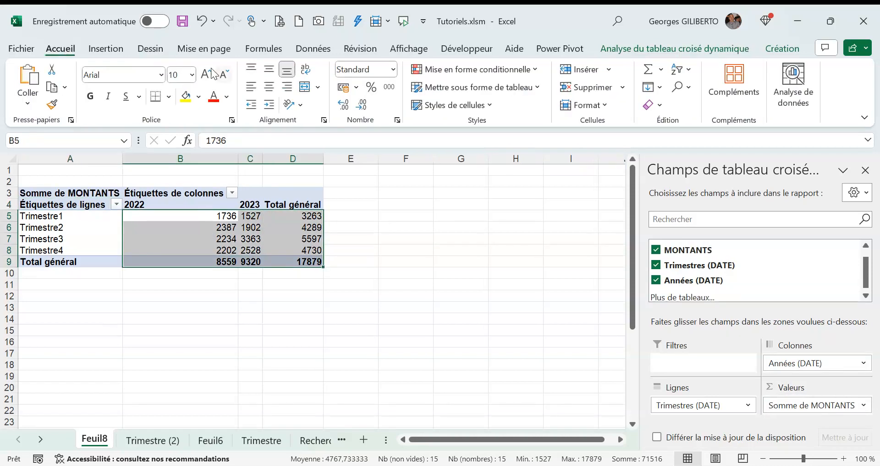
left_click(355, 88)
left_click(388, 108)
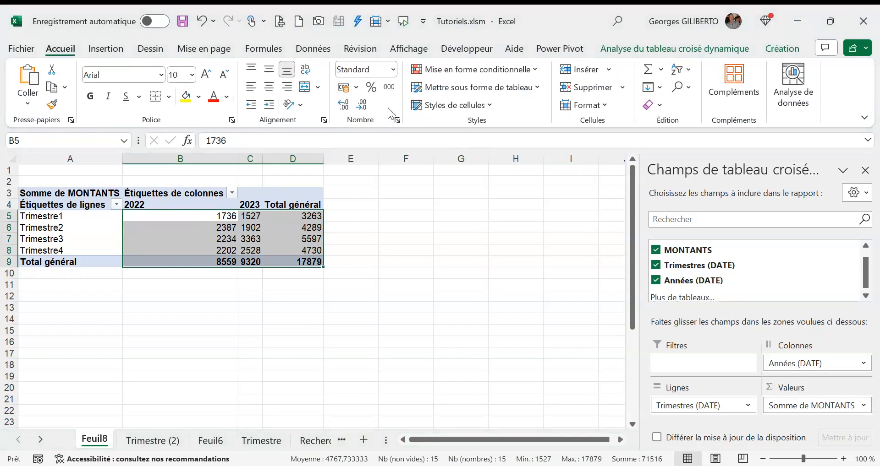
left_click(416, 227)
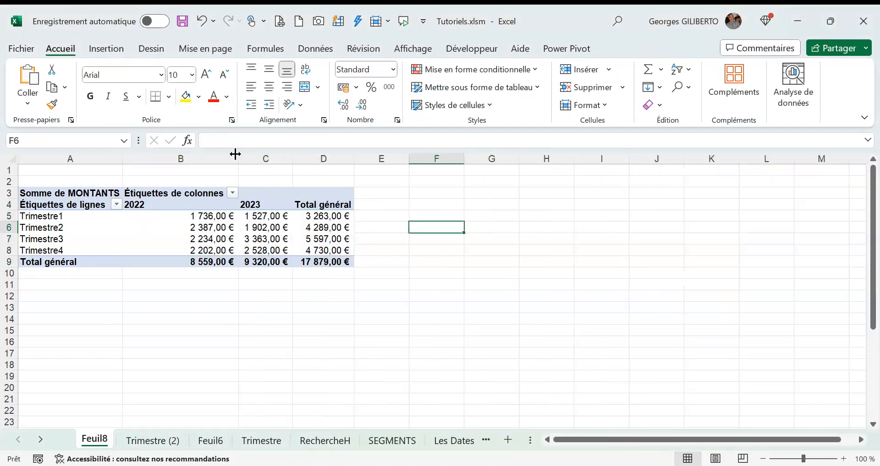
left_click_drag(237, 157, 185, 160)
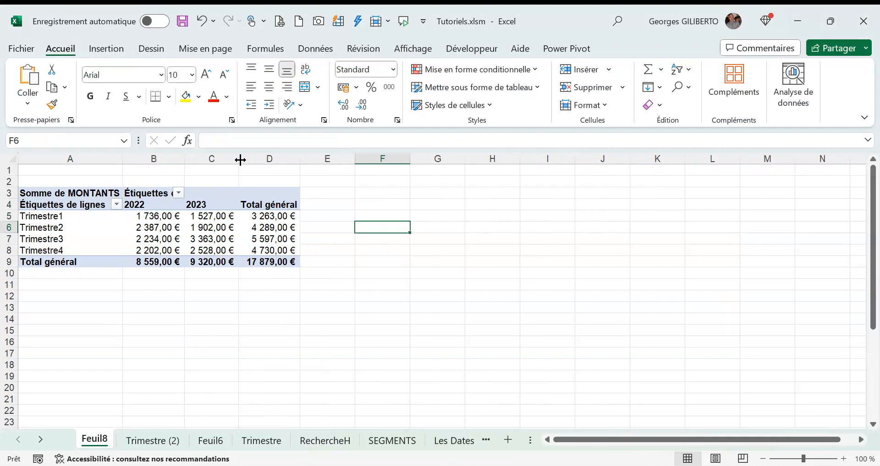
Place Trimestres (DATE) in the pivot columns and Années (DATE) in the rows, and narrow columns A and B.
left_click(87, 218)
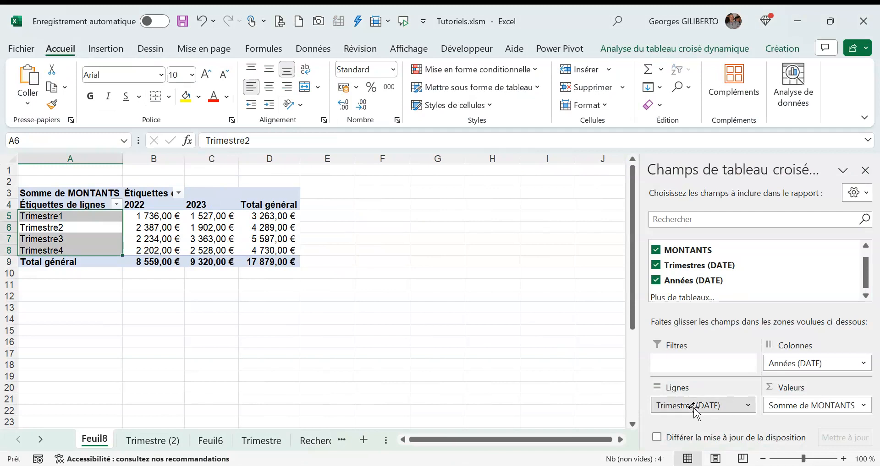
mouse_move(696, 412)
left_mouse_down()
mouse_move(783, 387)
mouse_move(717, 413)
mouse_move(734, 379)
mouse_move(810, 372)
mouse_move(748, 391)
mouse_move(717, 417)
mouse_move(697, 411)
left_mouse_up()
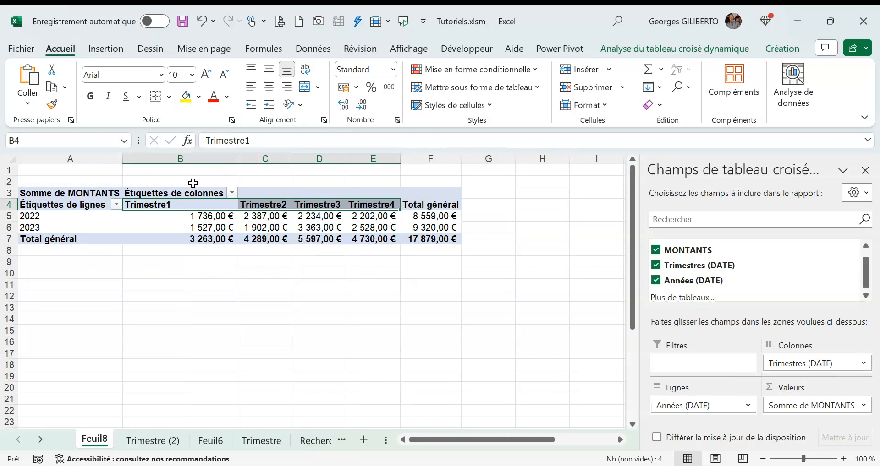
left_click_drag(122, 159, 96, 158)
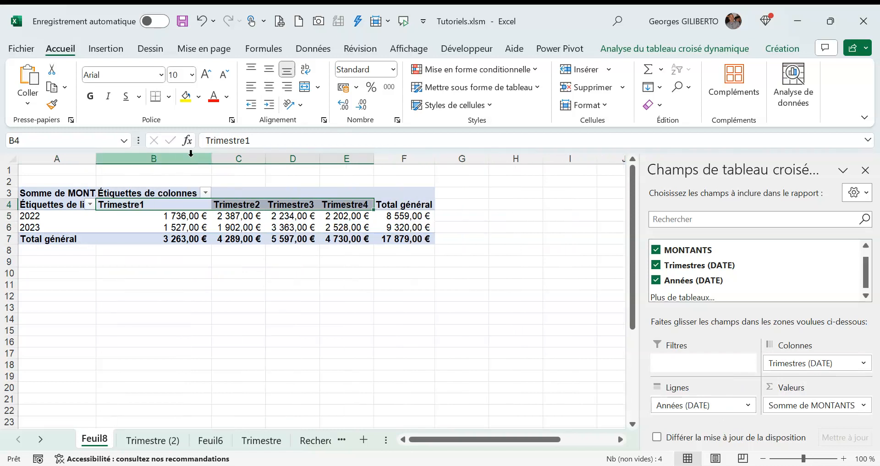
left_click_drag(211, 158, 188, 168)
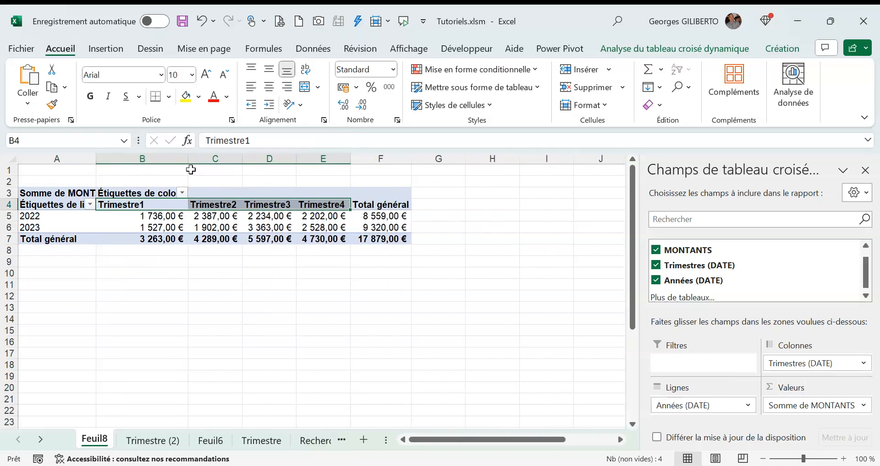
left_click(301, 265)
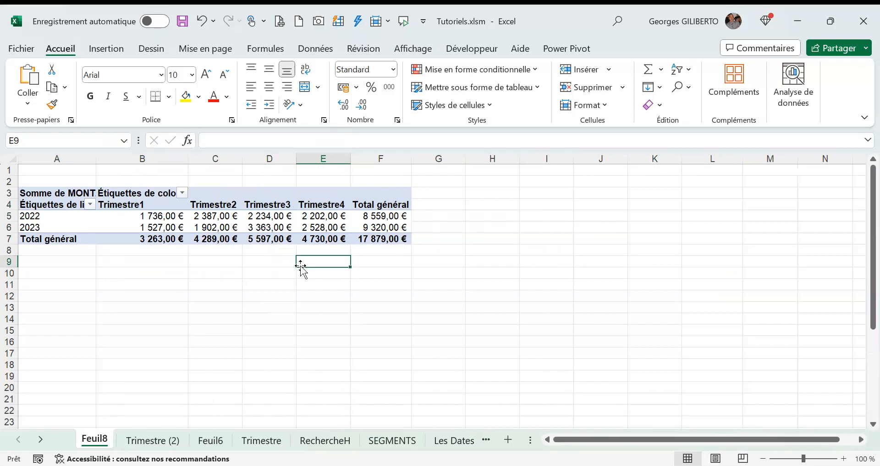
Try several pivot table styles and apply the medium one with a dark blue header and white header text.
left_click(240, 220)
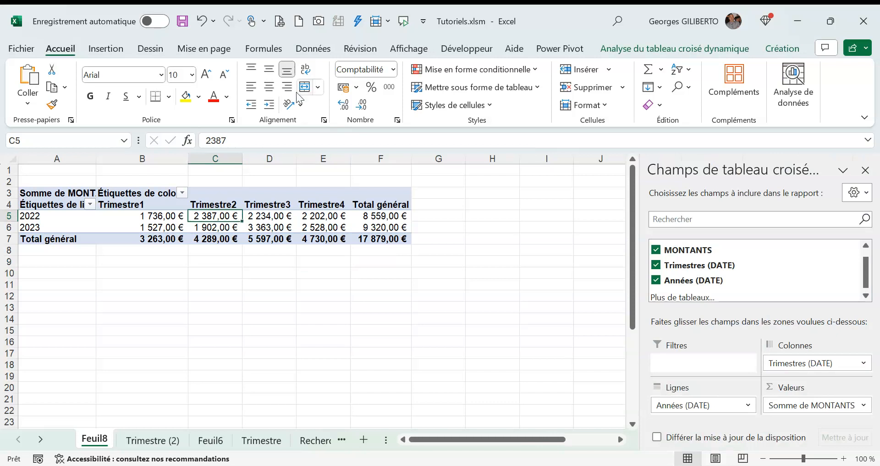
left_click(182, 228)
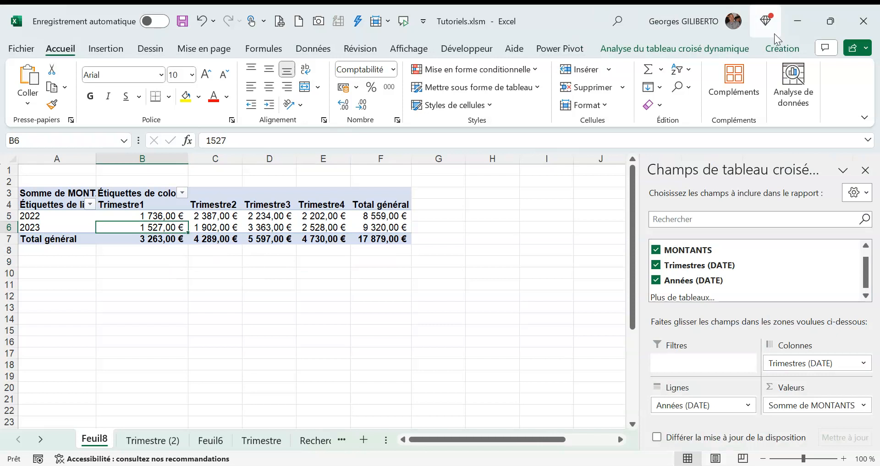
left_click(780, 47)
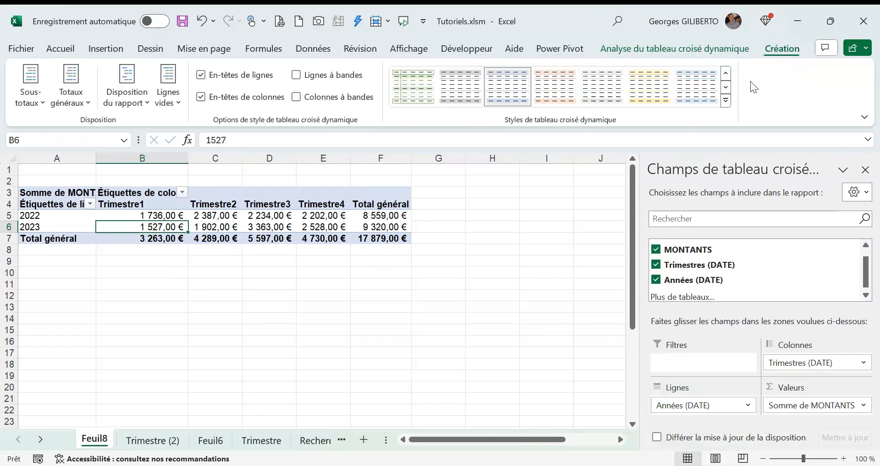
left_click(555, 86)
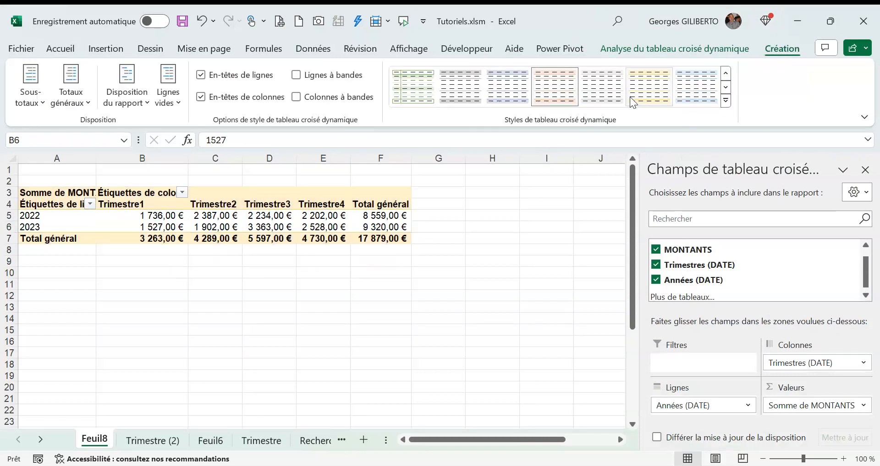
left_click(725, 101)
left_click(508, 329)
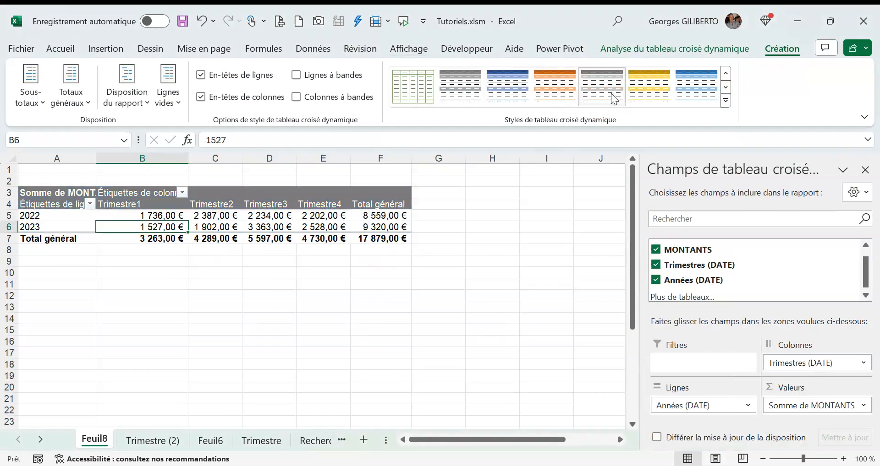
left_click(696, 87)
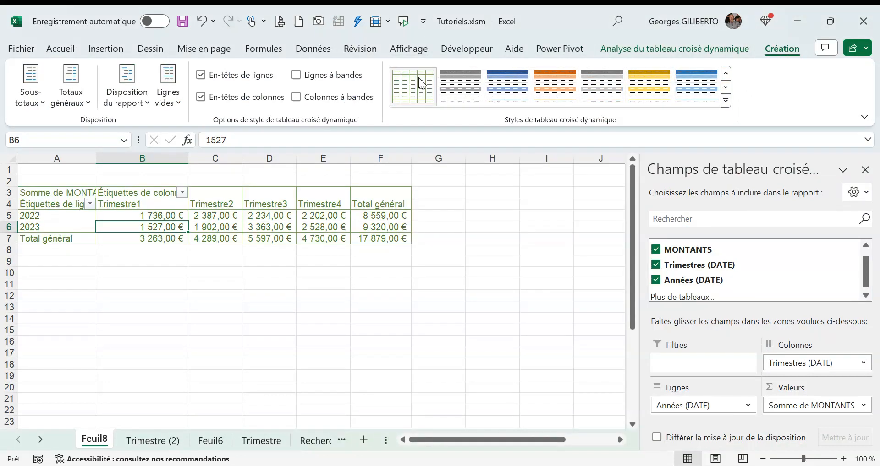
left_click(513, 96)
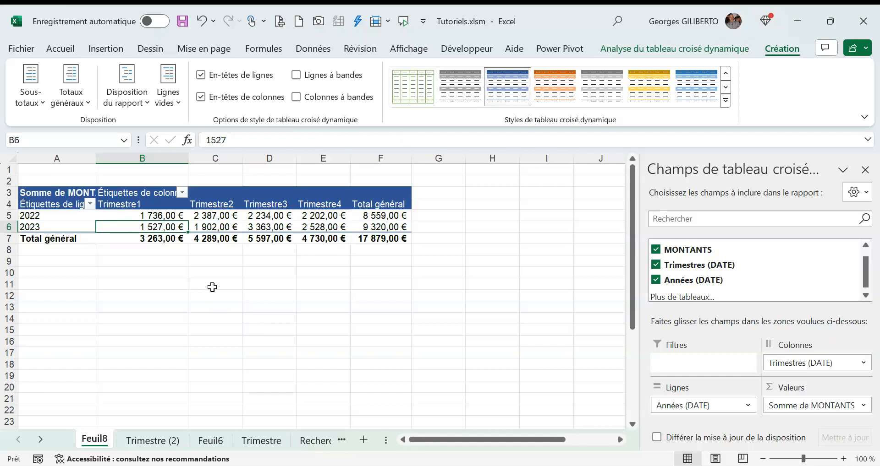